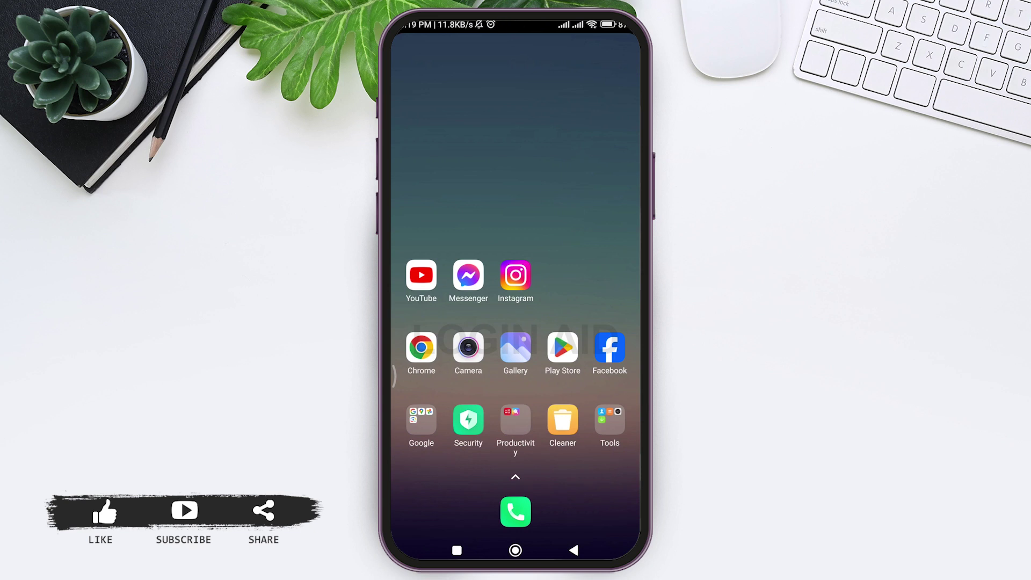
Step: Launch YouTube and start a search for the 'login aid' Facebook Lite name-change video
left_click(421, 275)
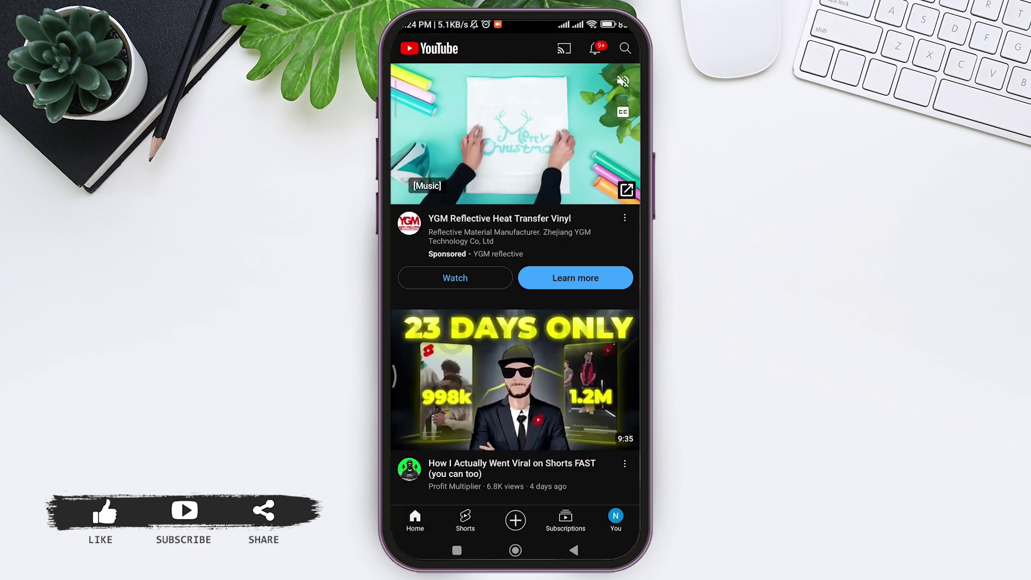
left_click(625, 49)
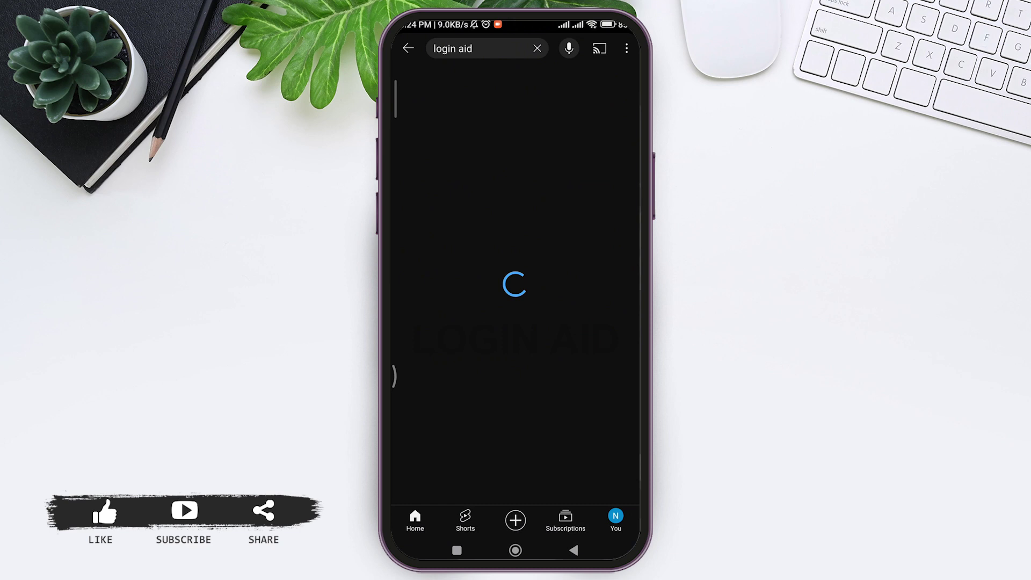